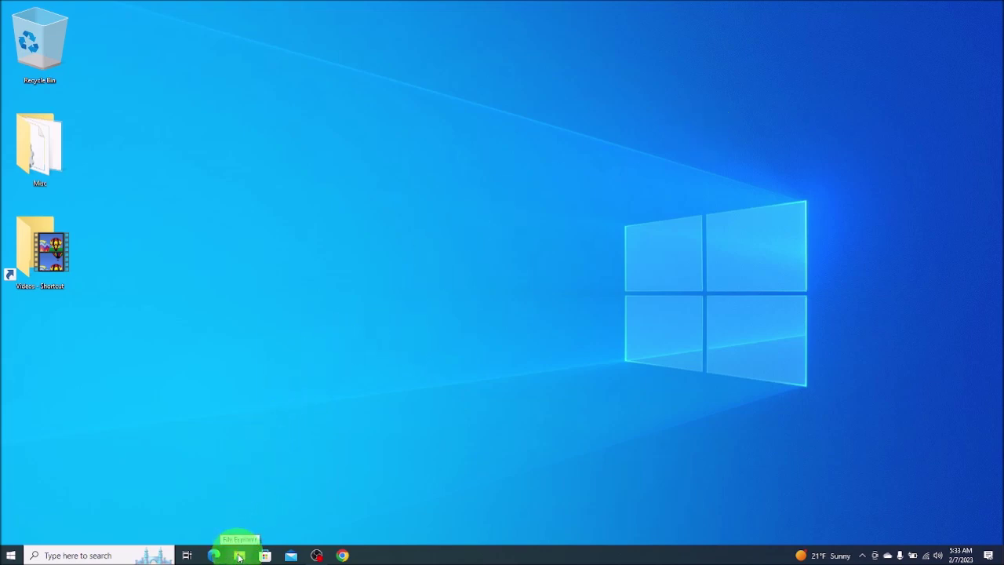
Open File Explorer from the taskbar to show Quick access with frequent folders and recent files.
left_click(240, 557)
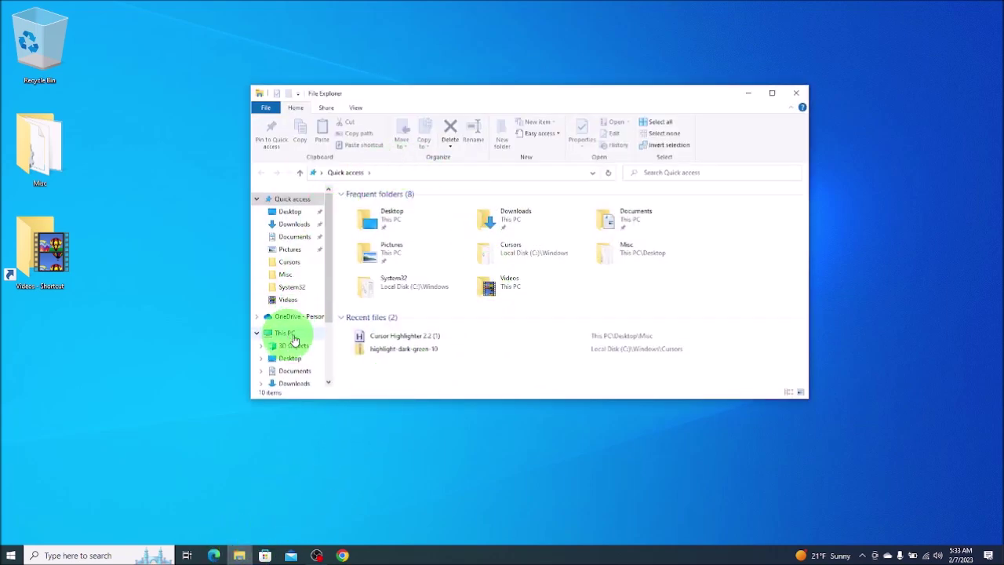
Open This PC's Properties to show the About page with the i7-4710HQ, 16.0 GB RAM and Windows 10 Pro.
right_click(285, 336)
left_click(316, 471)
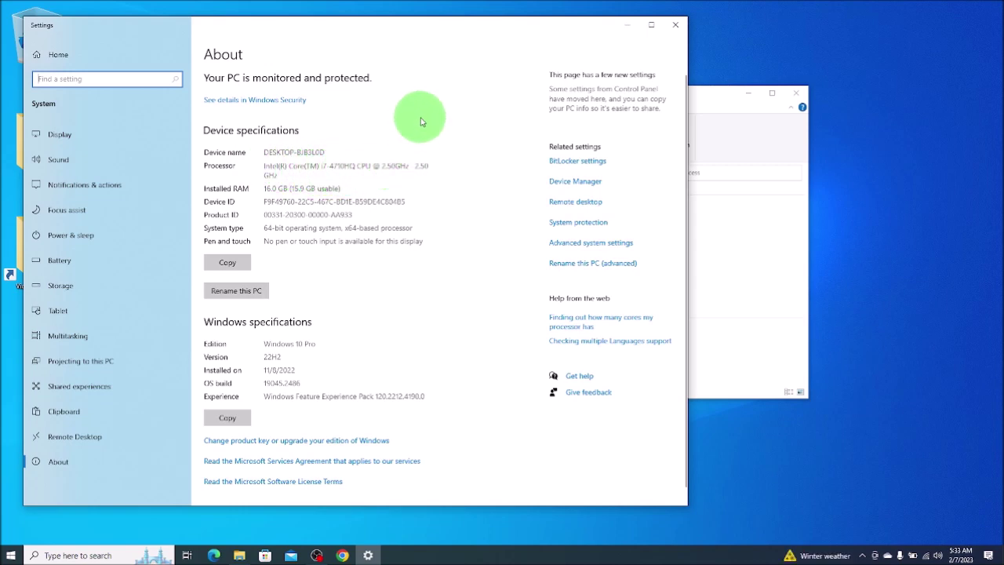
Highlight the processor model text on the About page, then clear the selection.
left_click(319, 168)
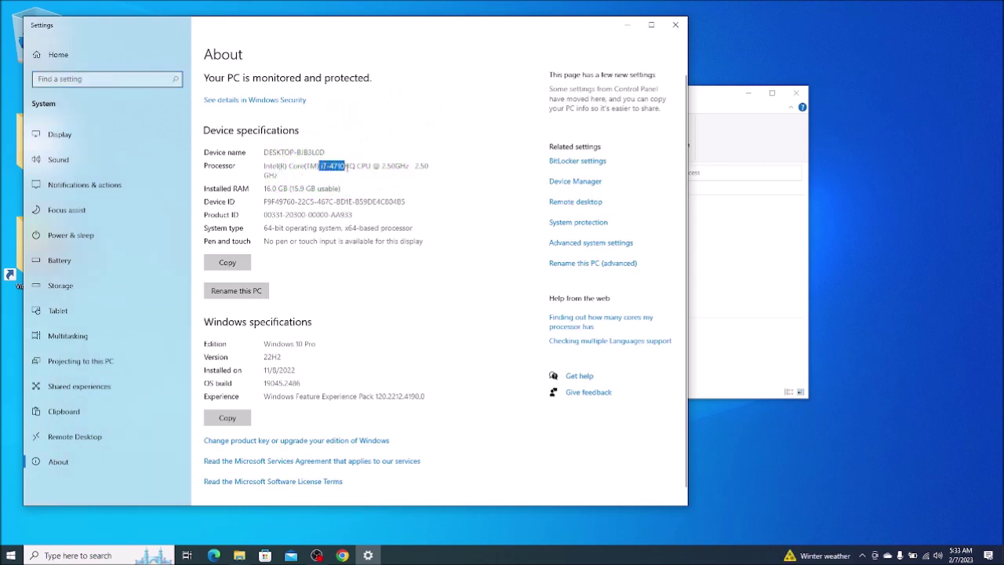
left_click(384, 167)
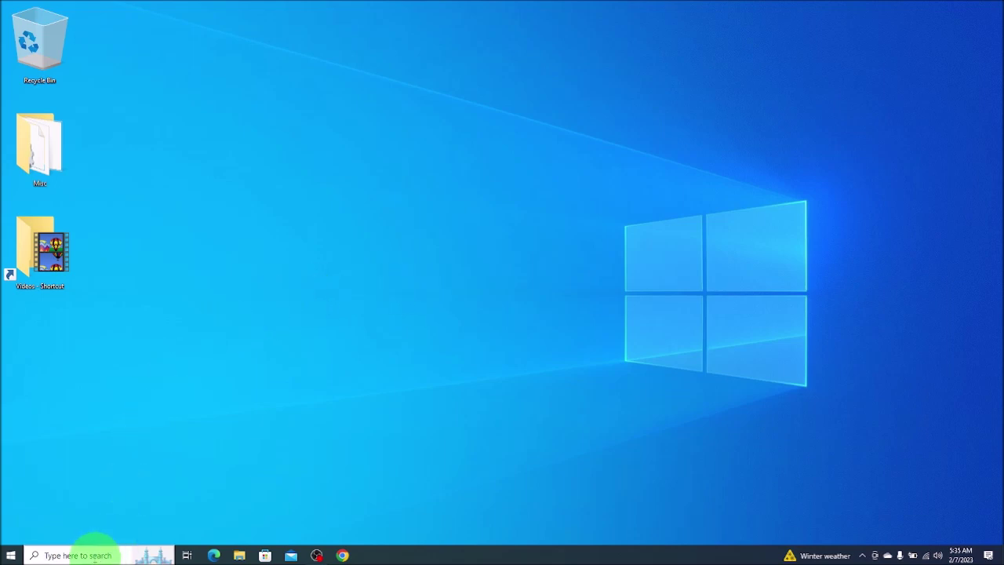
Search for 'System information' and launch the System Information app.
left_click(55, 556)
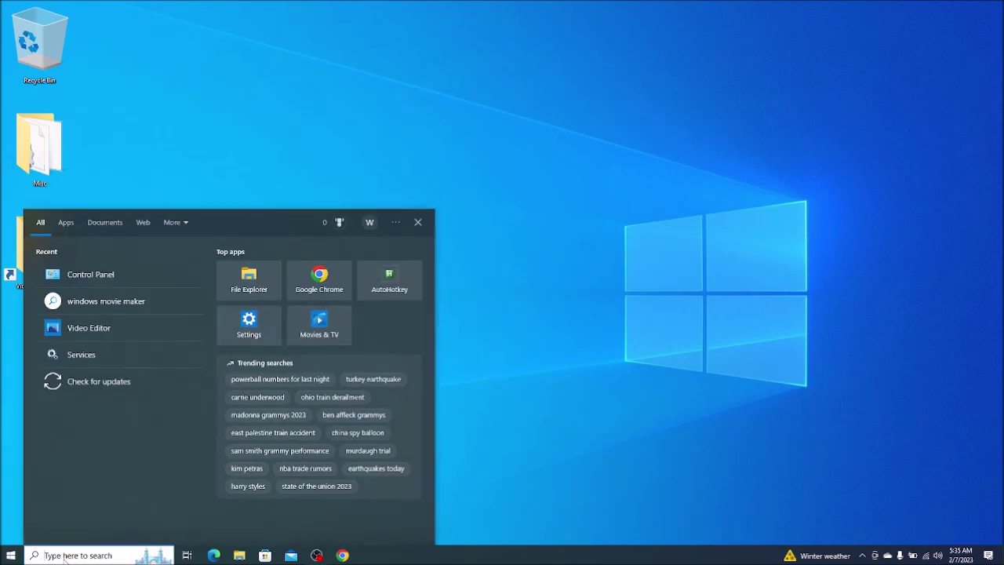
type("System inform")
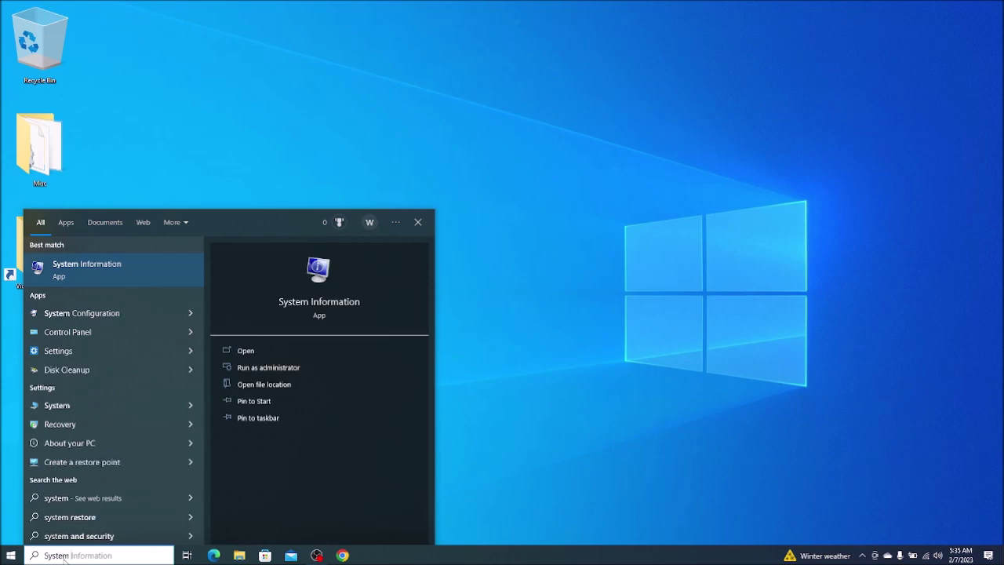
type("at")
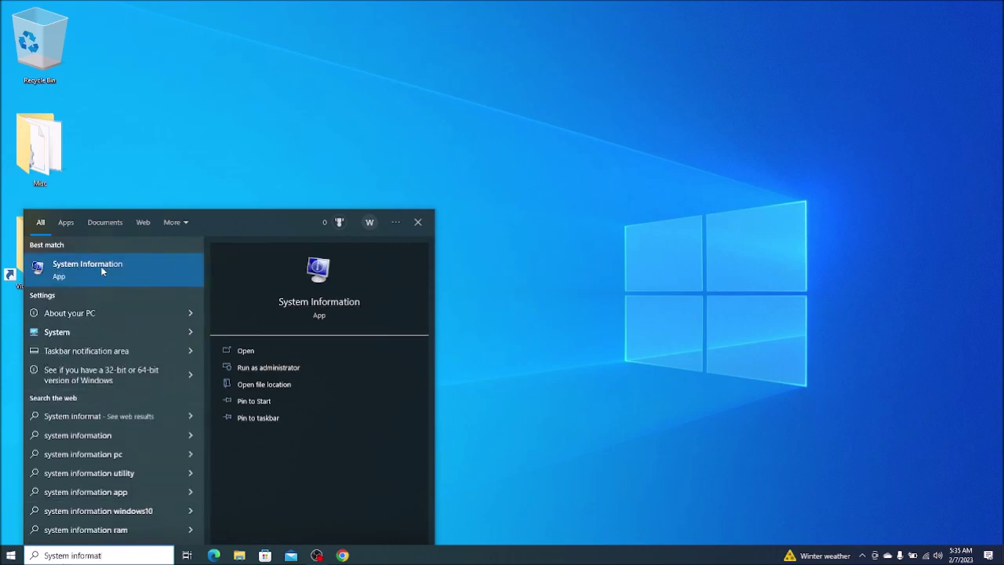
left_click(123, 267)
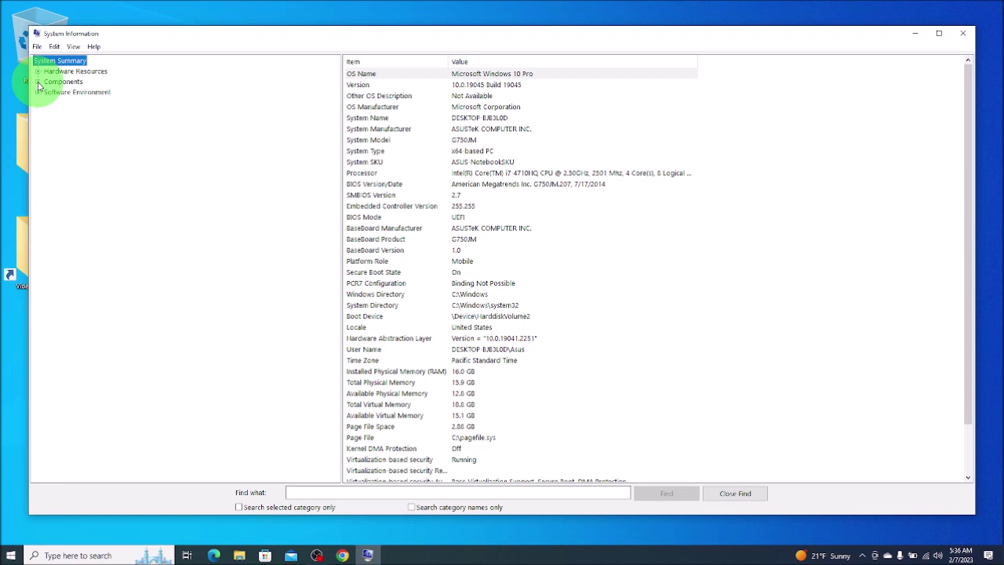
Expand the Components category in the System Information tree.
left_click(38, 82)
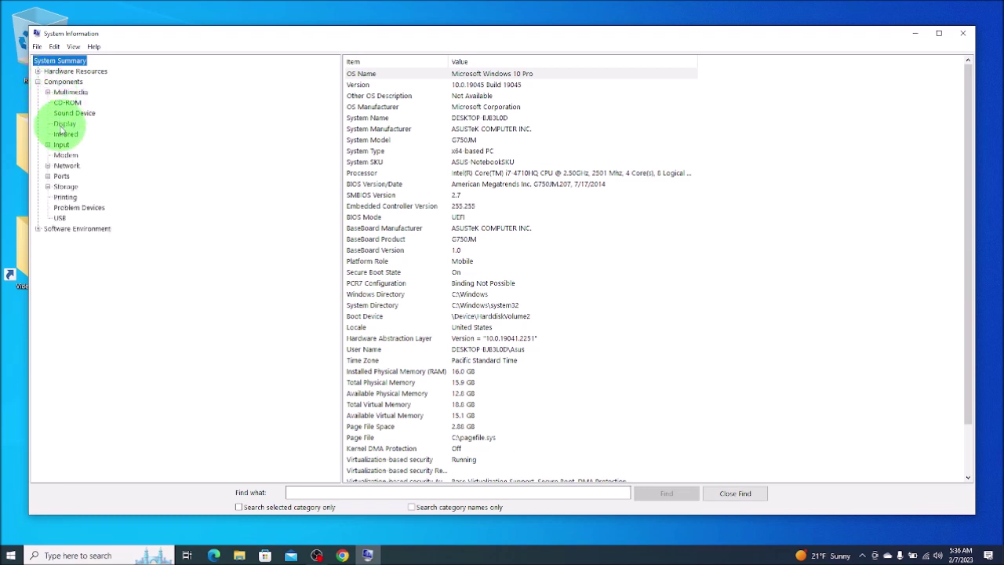
Show Display details for the GTX 860M and HD Graphics 4600, then expand Storage under Components.
left_click(65, 124)
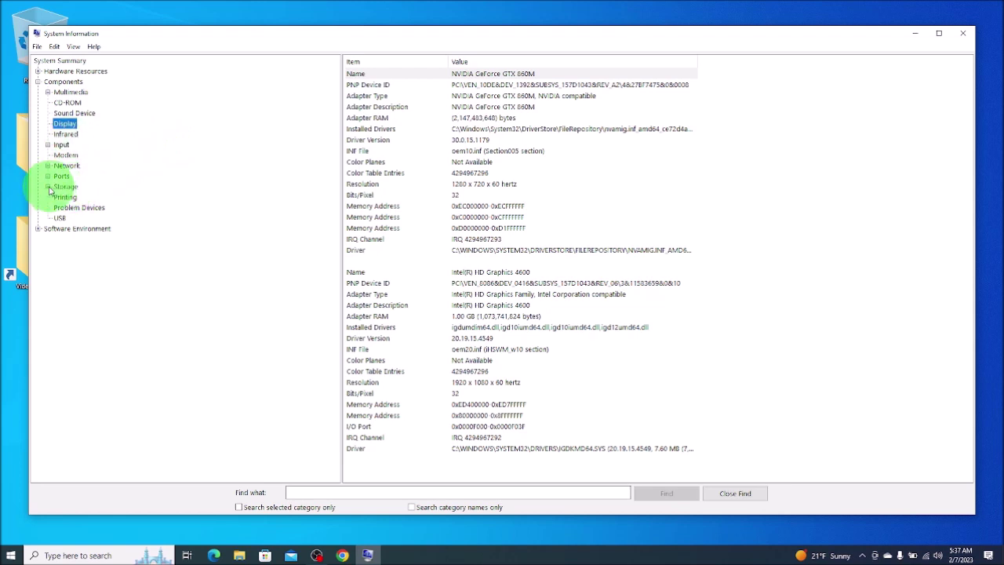
left_click(48, 186)
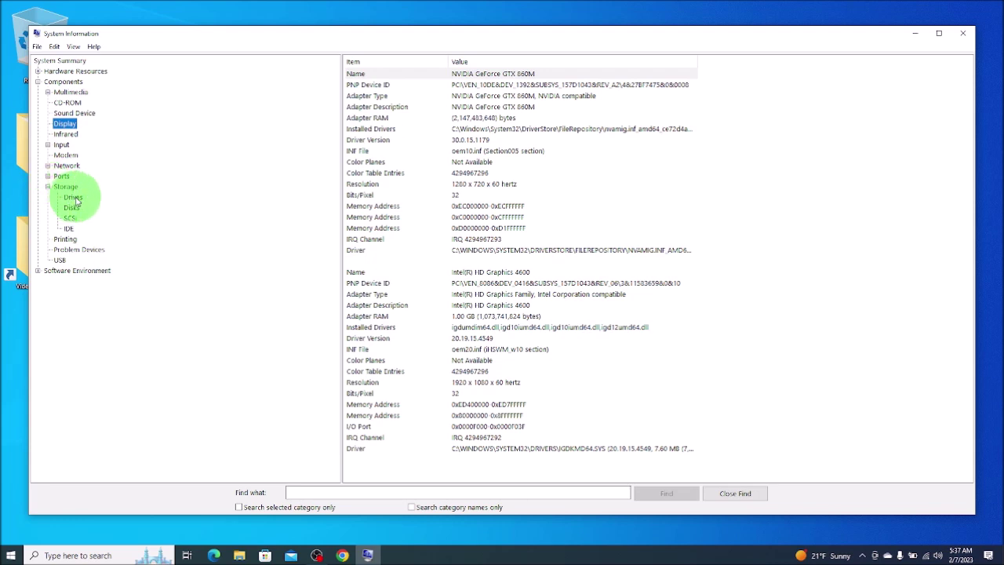
List the Drives details for C: (221.80 GB) and D: (931.51 GB), then close System Information.
left_click(73, 197)
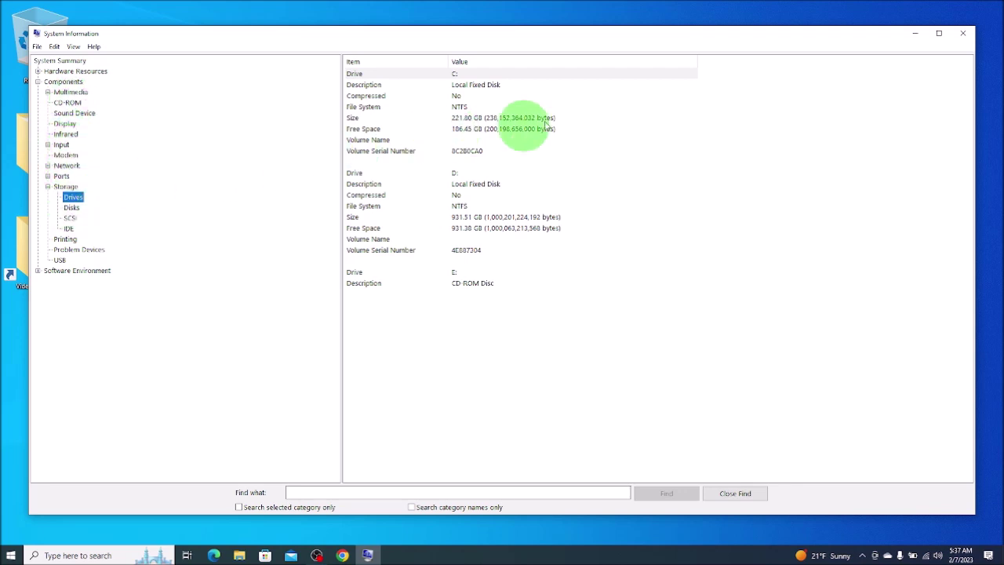
left_click(963, 35)
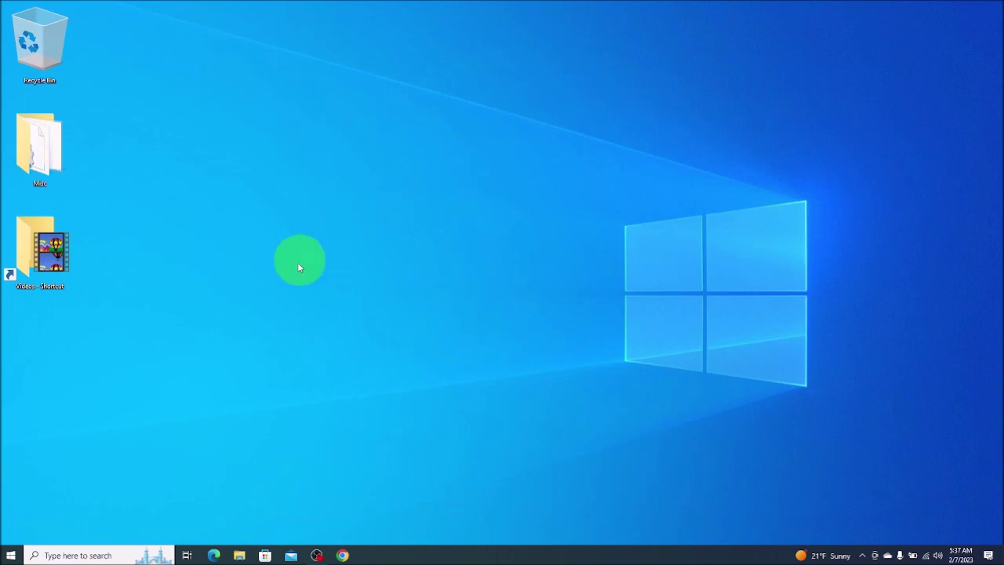
Open Settings from the Start menu and go to System > Storage for Local Disk (C:).
left_click(14, 558)
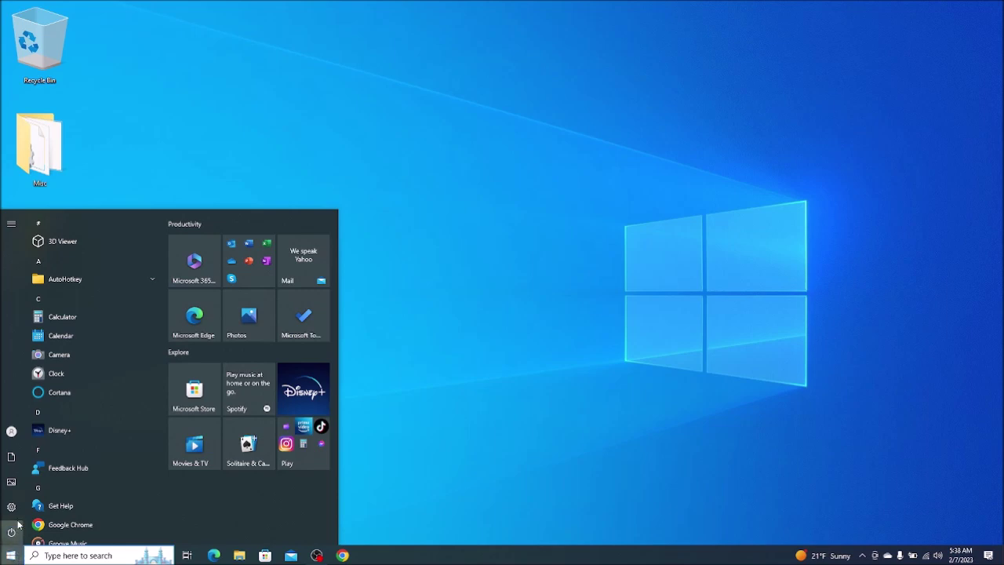
mouse_move(14, 510)
left_click(37, 508)
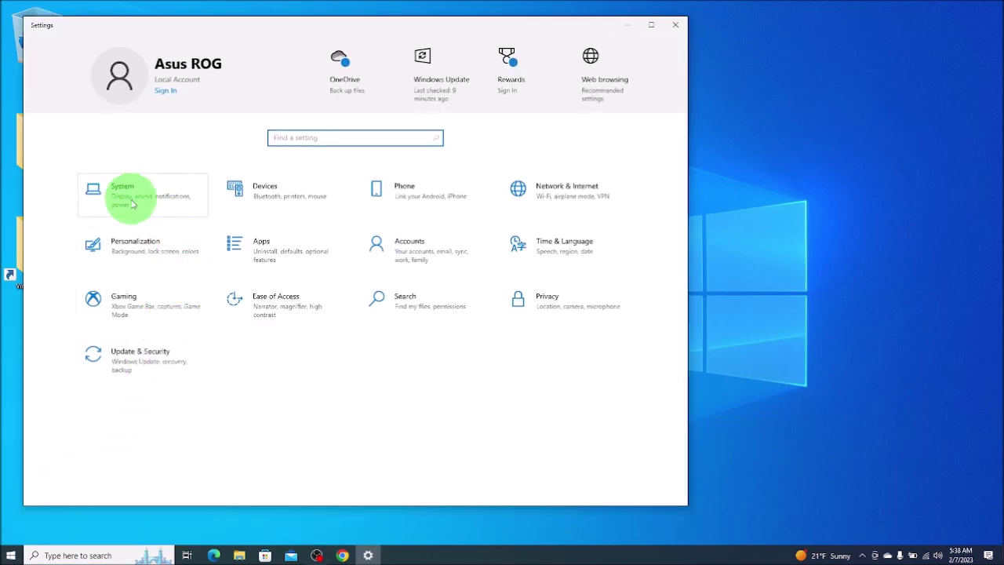
left_click(165, 202)
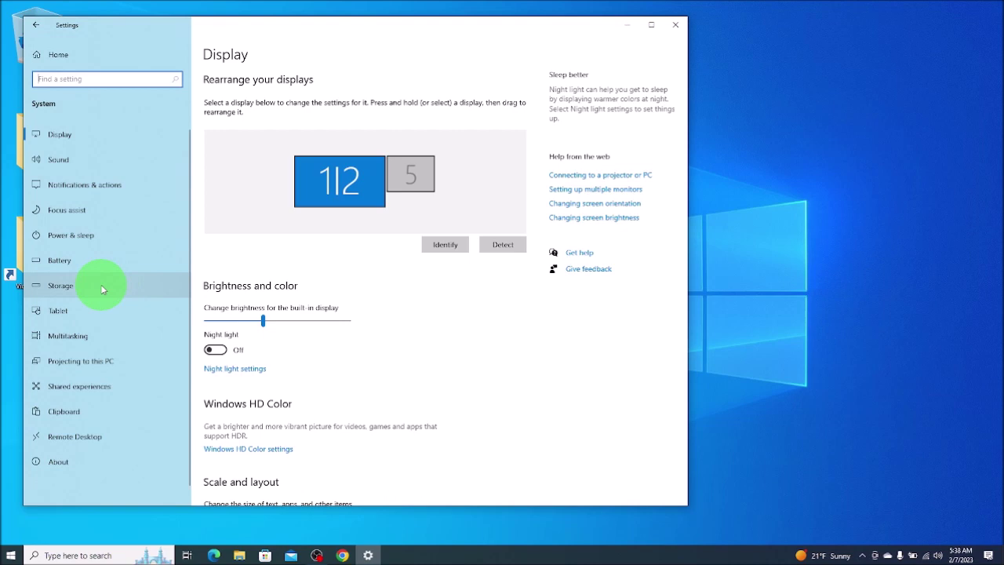
left_click(102, 289)
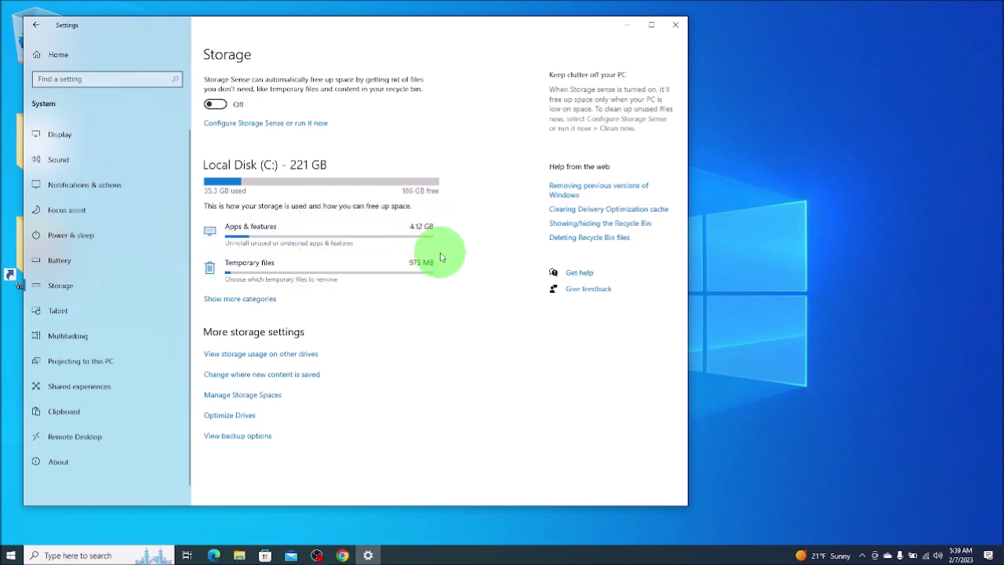
Expand all storage categories for Local Disk (C:), scroll through them, and close Settings with Alt+F4.
left_click(248, 299)
scroll(347, 303, "down", 1)
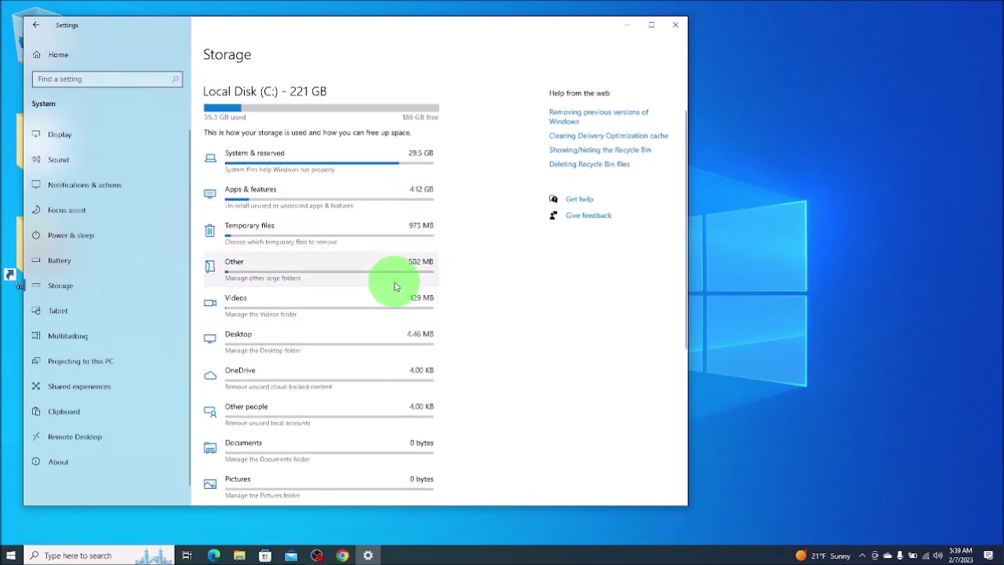
scroll(396, 287, "down", 1)
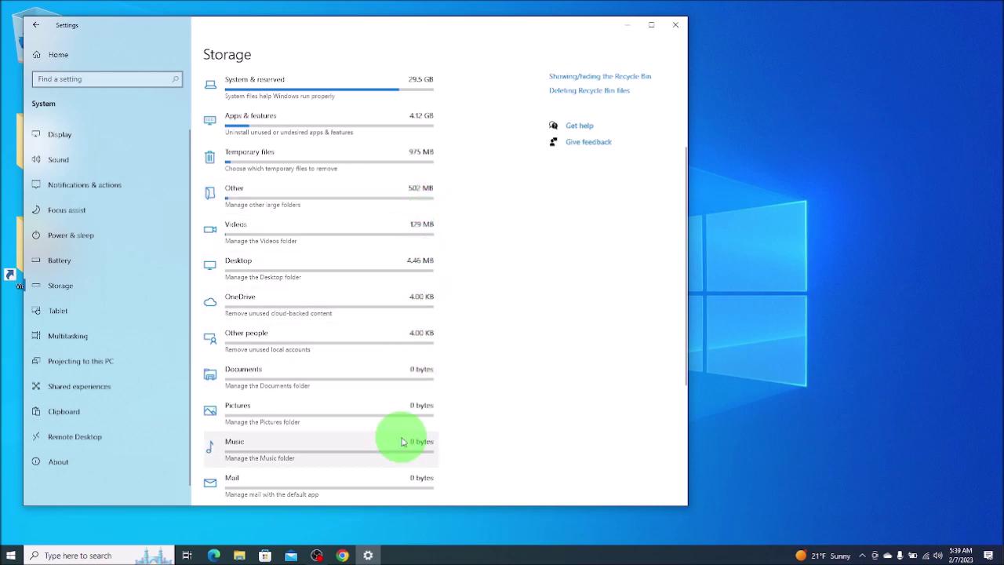
scroll(426, 274, "up", 2)
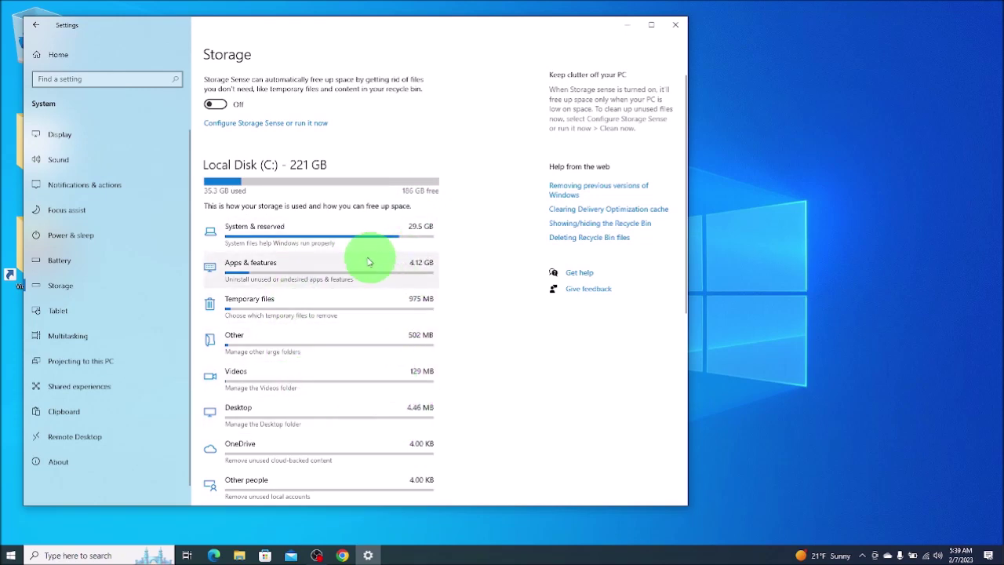
scroll(363, 309, "down", 2)
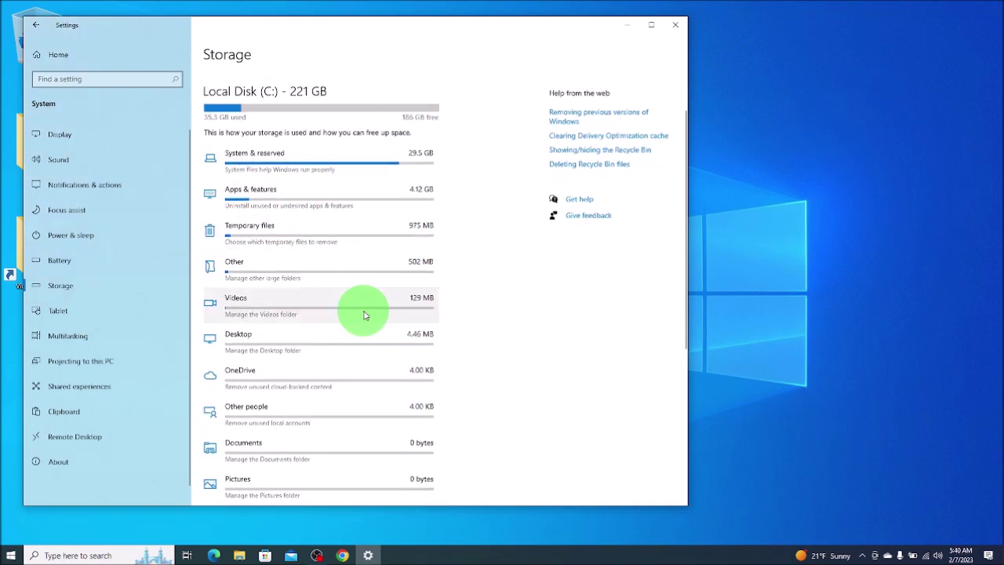
key("alt+F4")
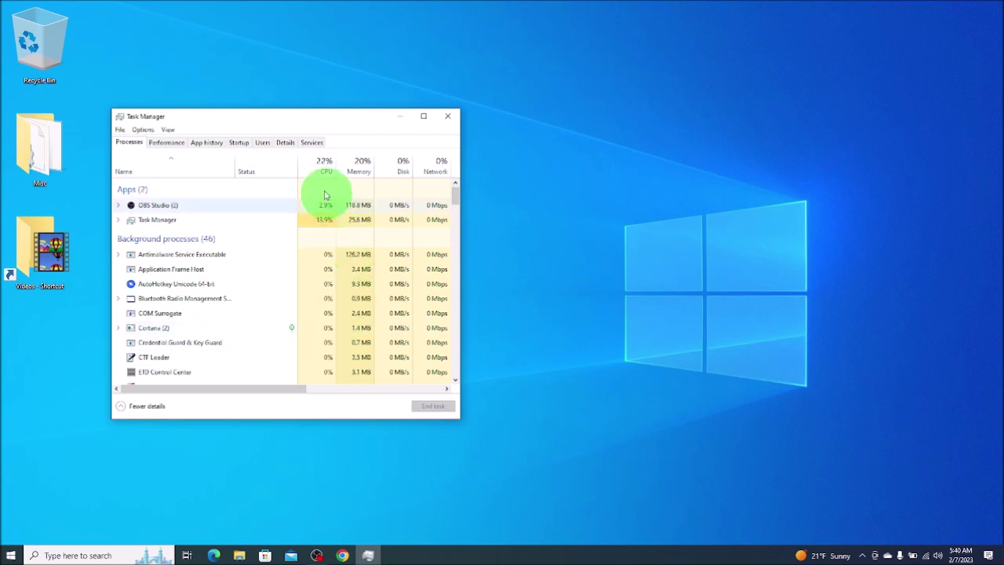
Show the i7-4710HQ CPU page on the Performance tab, moving Task Manager up and enlarging it.
left_click(170, 143)
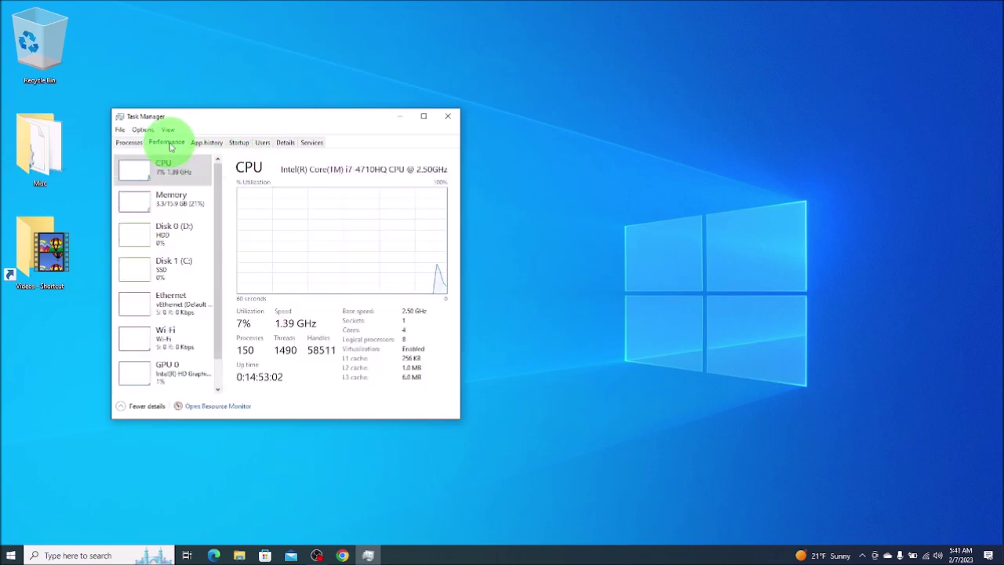
left_click_drag(186, 118, 181, 30)
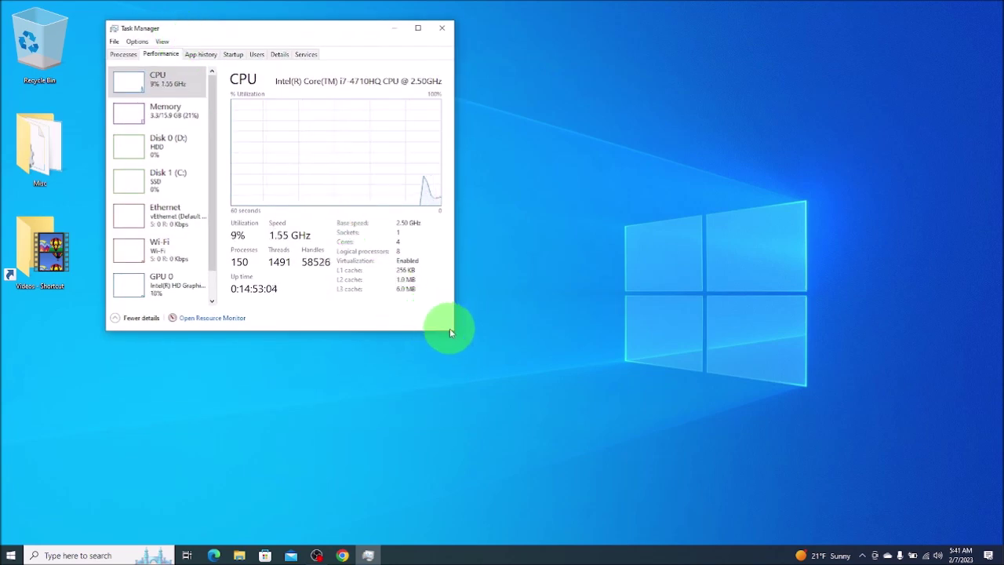
left_click_drag(454, 330, 865, 464)
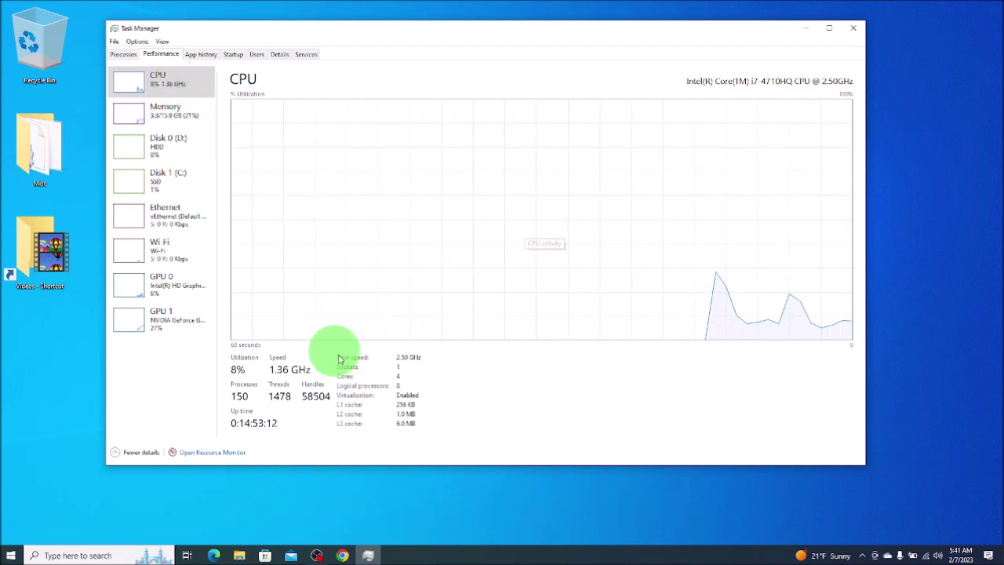
Check the Memory, Disk 0 (D:), Disk 1 (C:), Ethernet and Broadcom Wi-Fi graphs, then close Task Manager.
left_click(184, 119)
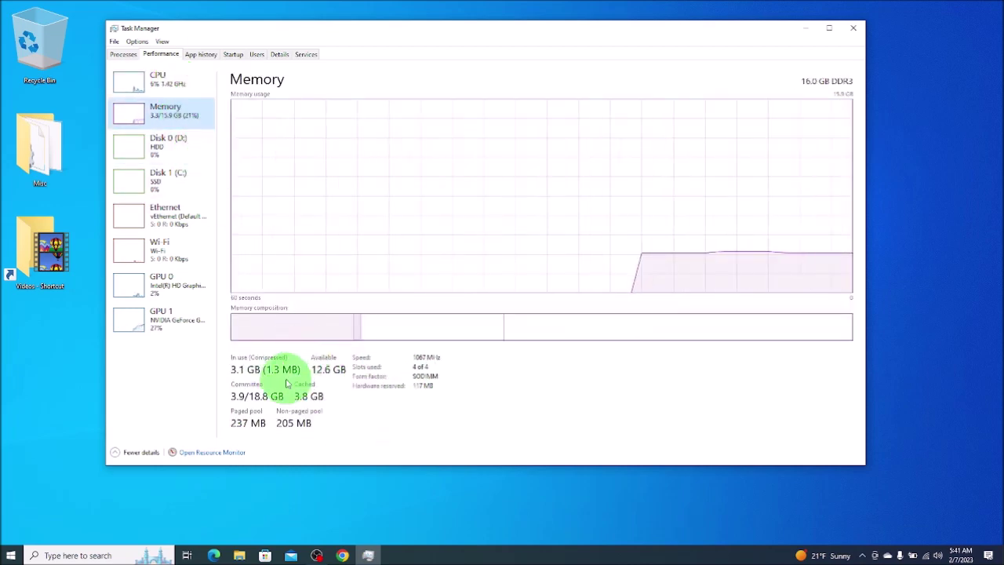
left_click(181, 155)
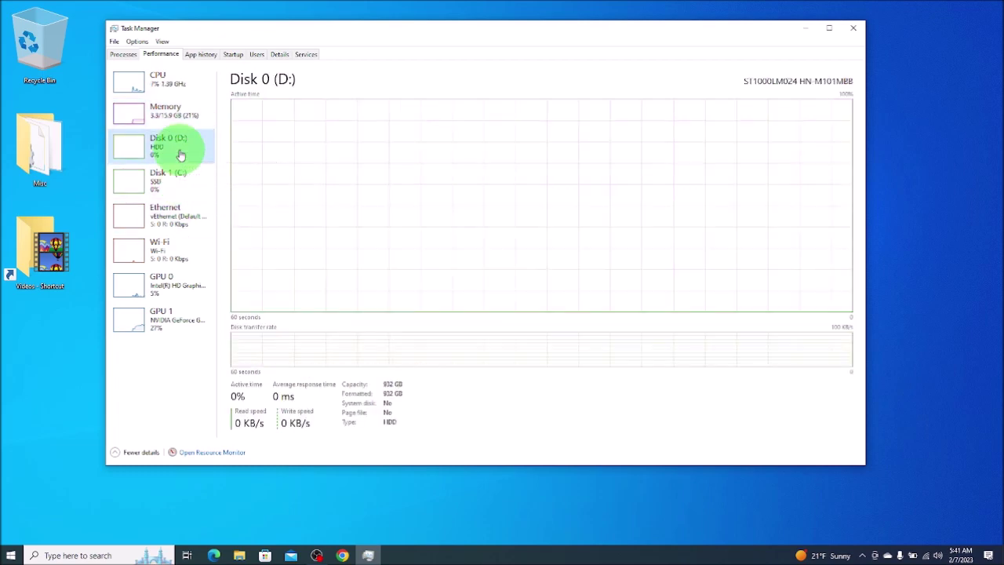
left_click(179, 174)
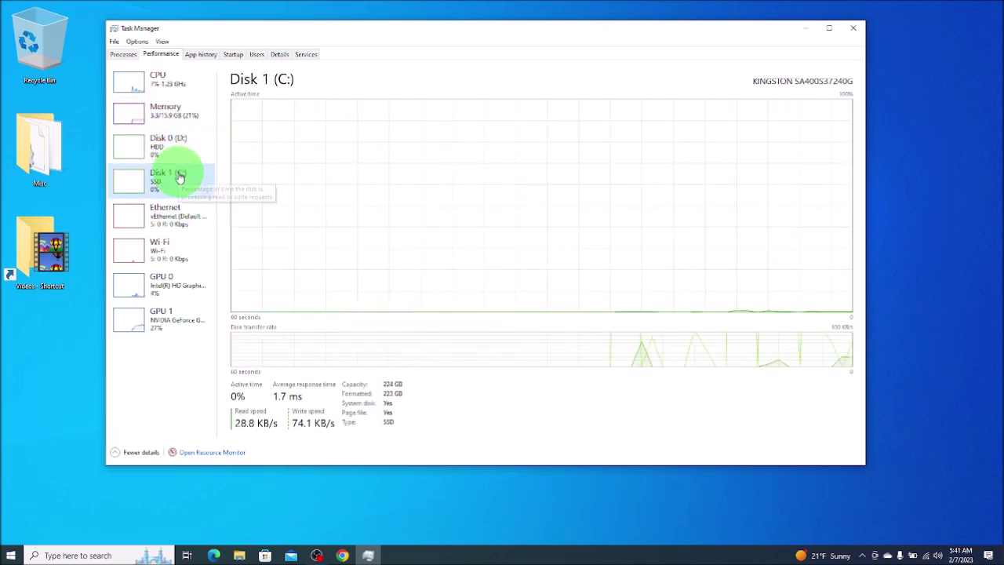
left_click(177, 218)
left_click(179, 248)
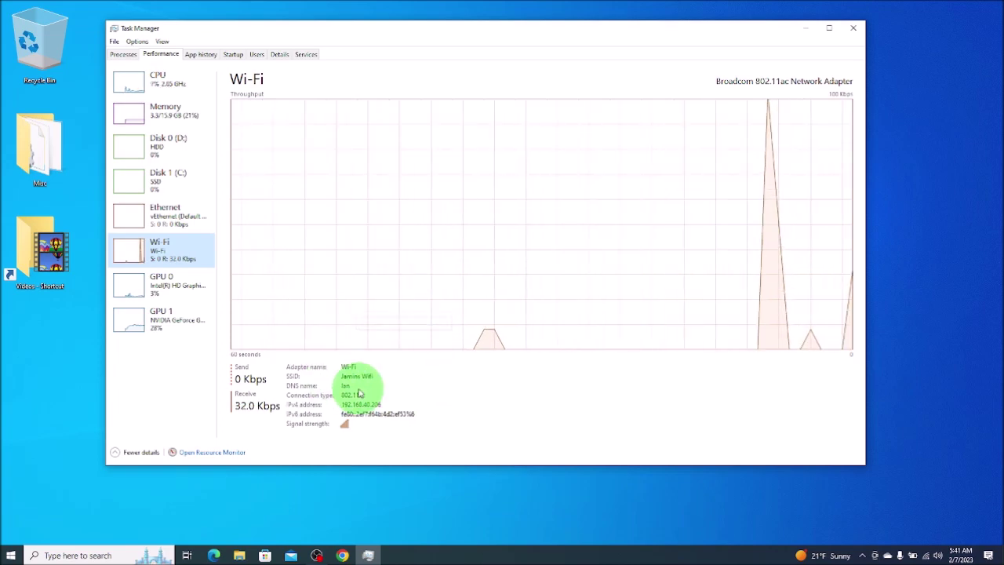
left_click(852, 28)
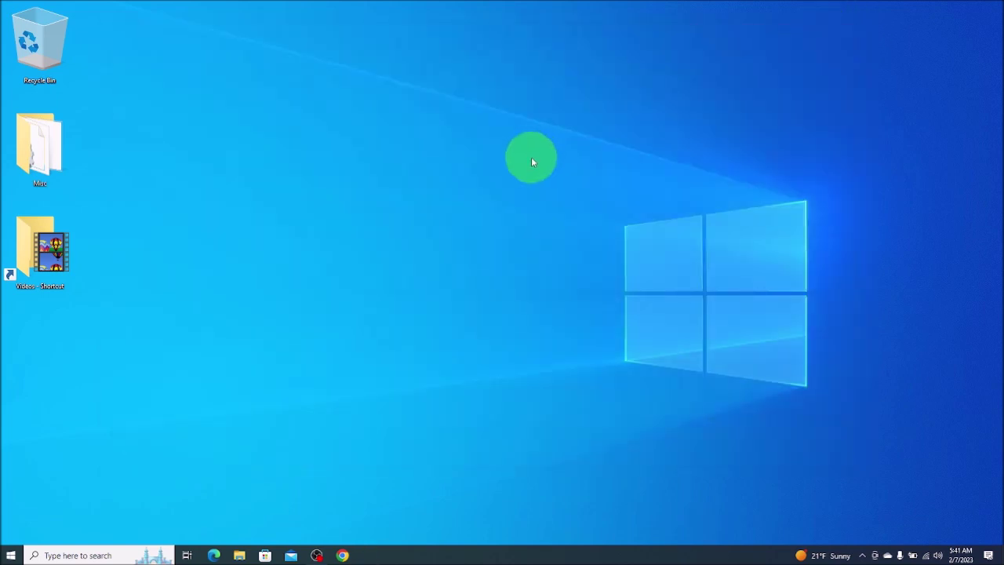